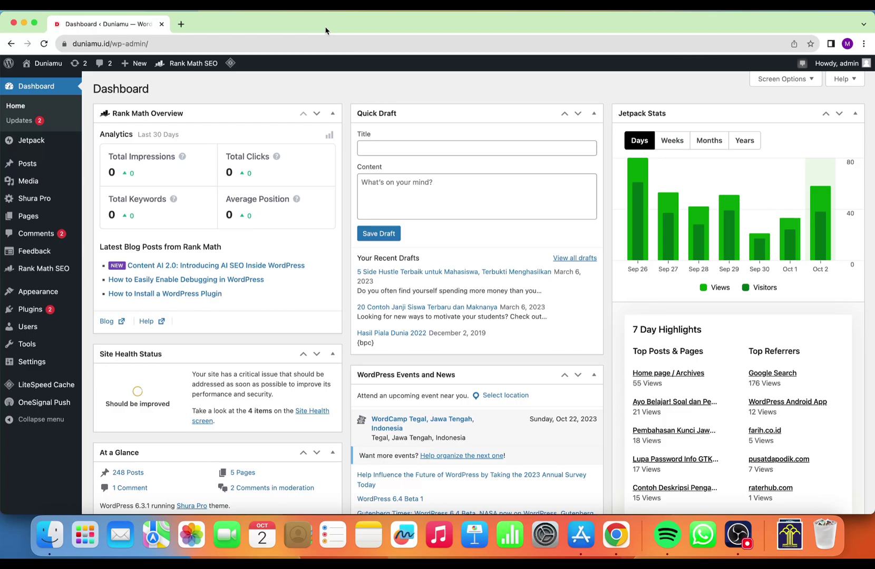
- Open duniamu.id in a new browser tab and decline the site's update subscription prompt
{"action": "left_click", "coordinate": [179, 26]}
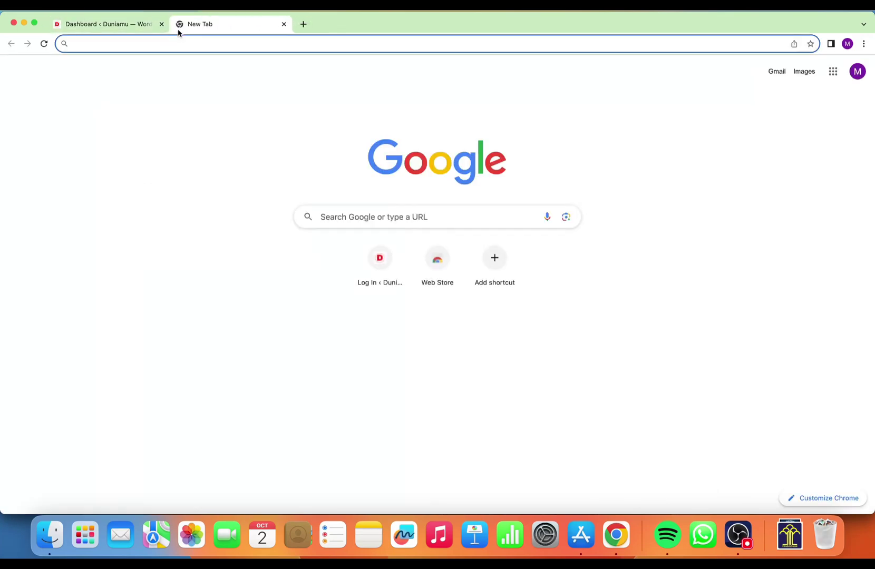
{"action": "type", "text": "dun"}
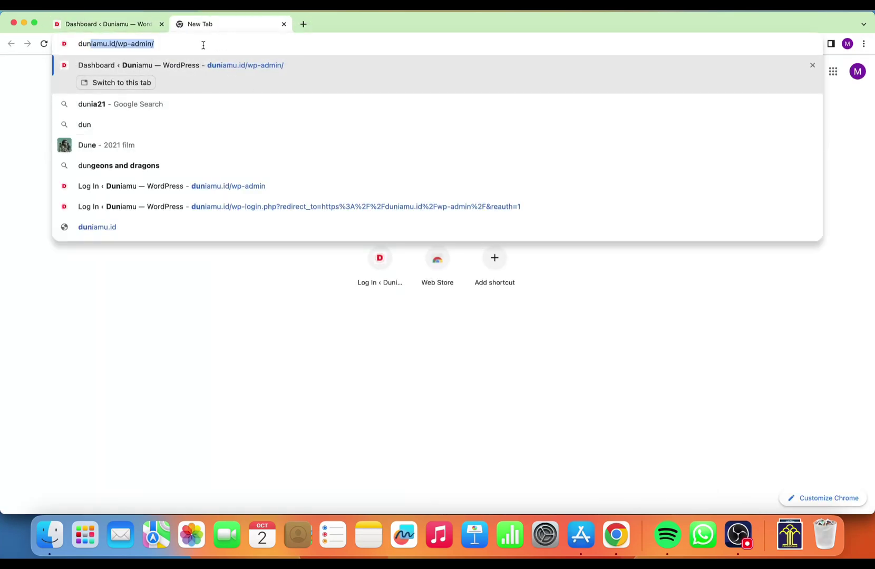
{"action": "left_click", "coordinate": [200, 45]}
{"action": "left_click_drag", "start_coordinate": [156, 45], "coordinate": [118, 45]}
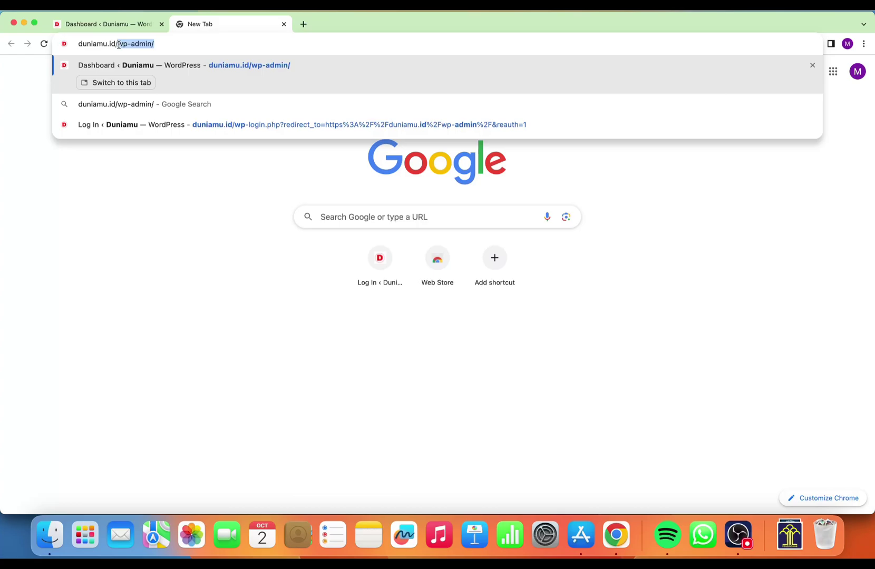
{"action": "key", "text": "BackSpace"}
{"action": "key", "text": "Return"}
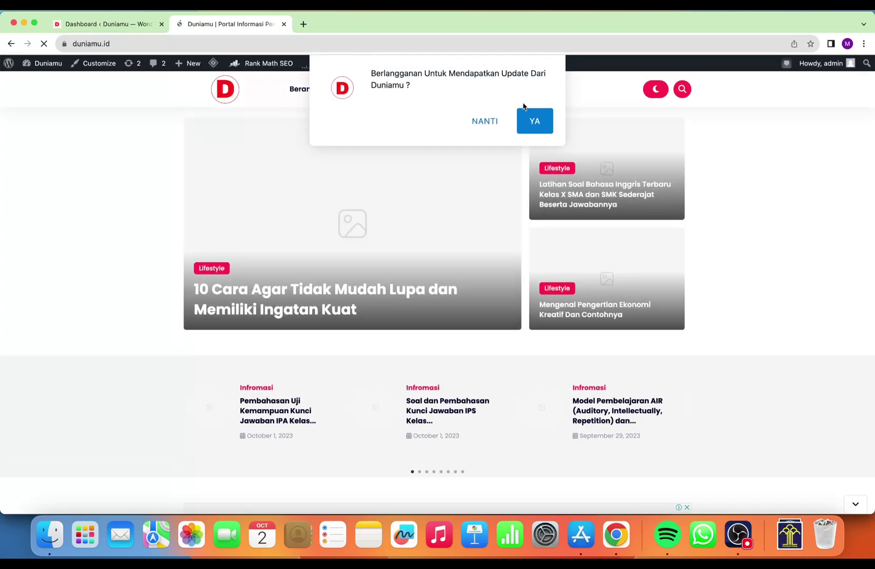
{"action": "left_click", "coordinate": [494, 120]}
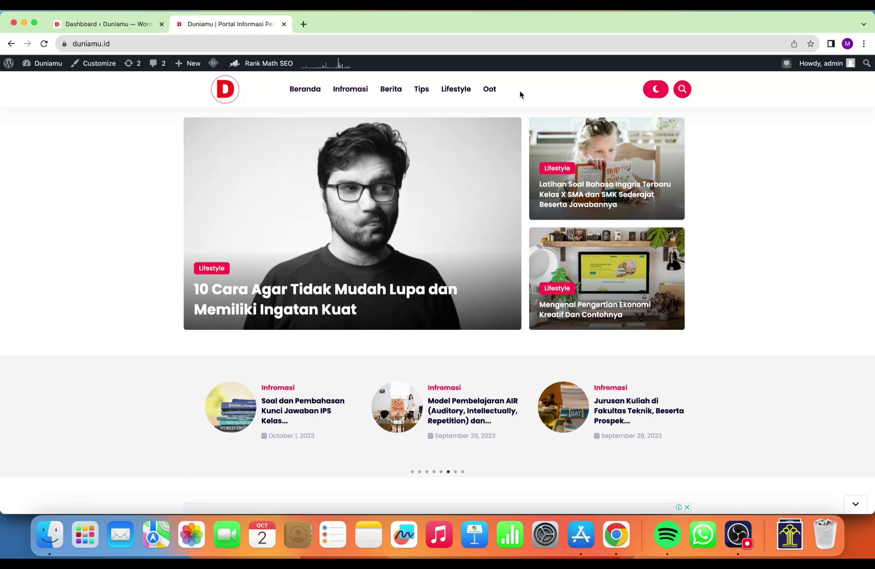
{"action": "left_click", "coordinate": [101, 26]}
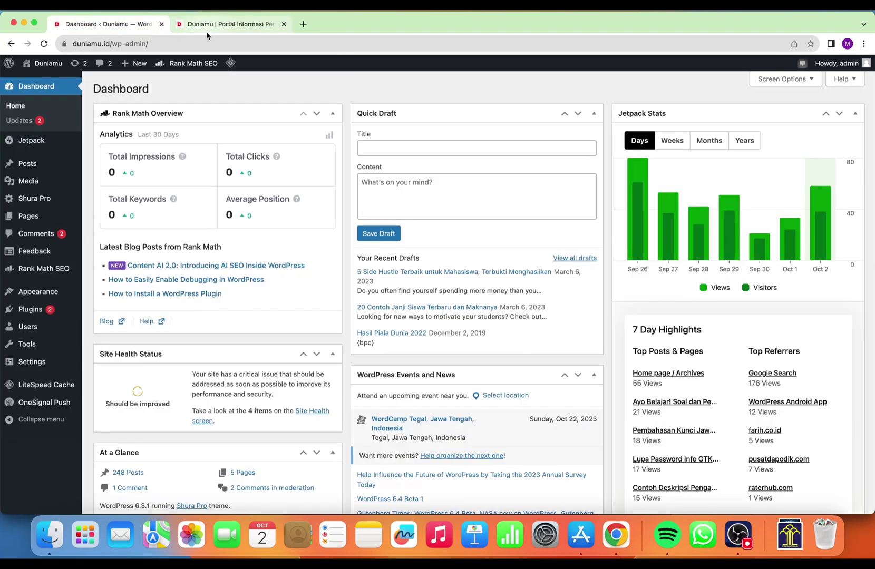
{"action": "mouse_move", "coordinate": [52, 168]}
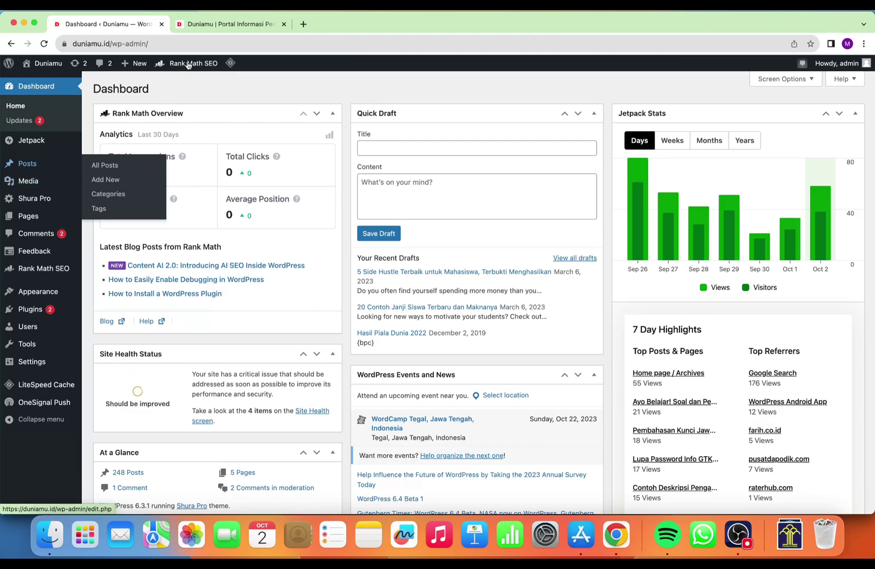
{"action": "left_click", "coordinate": [219, 24]}
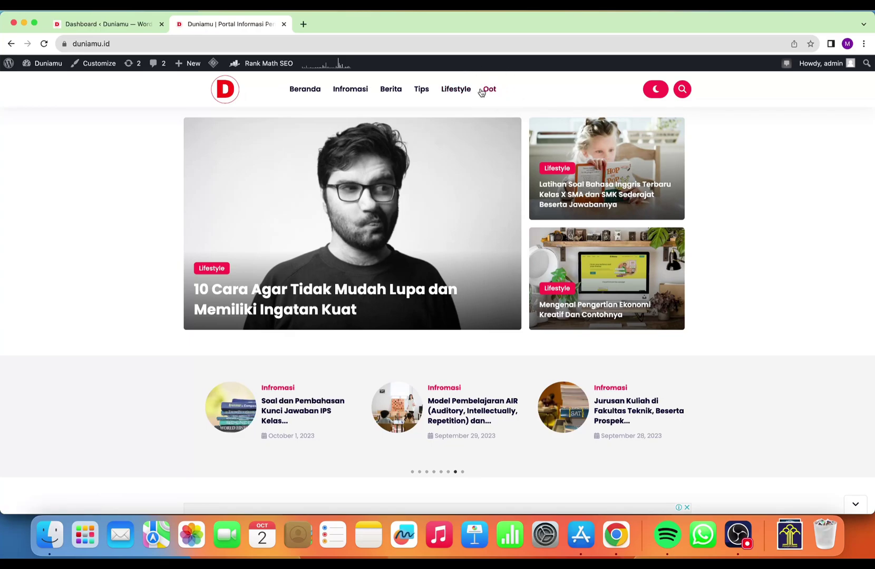
{"action": "left_click", "coordinate": [98, 26]}
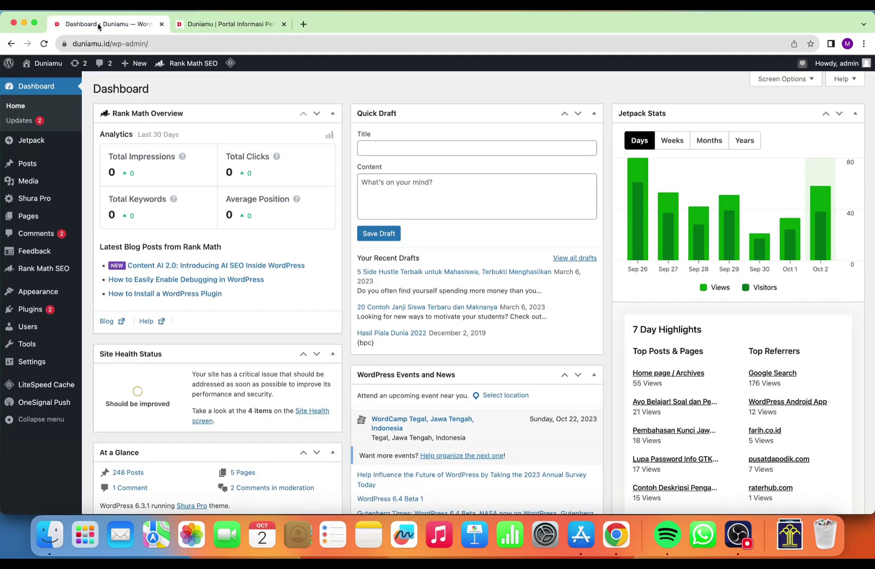
{"action": "left_click", "coordinate": [223, 25]}
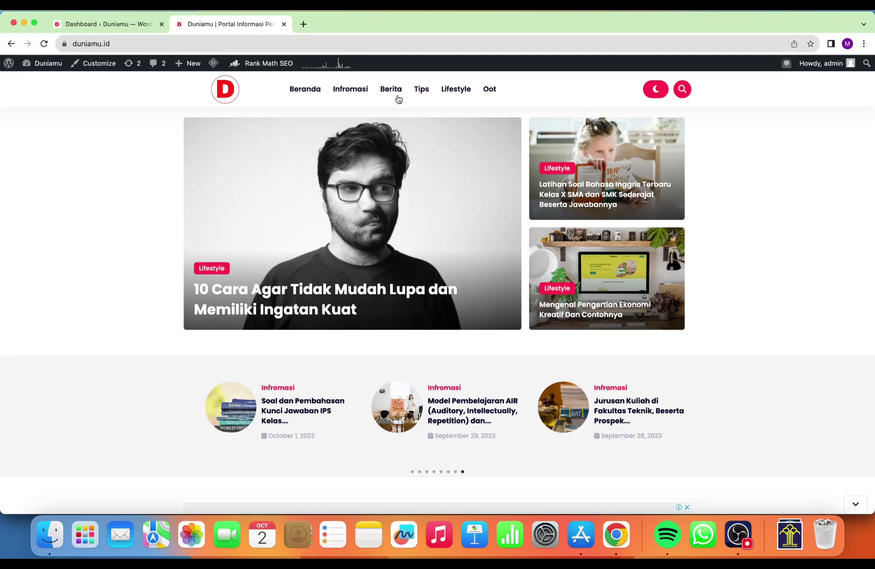
- Open the post categories page in the WordPress admin and look through the slug and description fields for a new category
{"action": "left_click", "coordinate": [72, 30]}
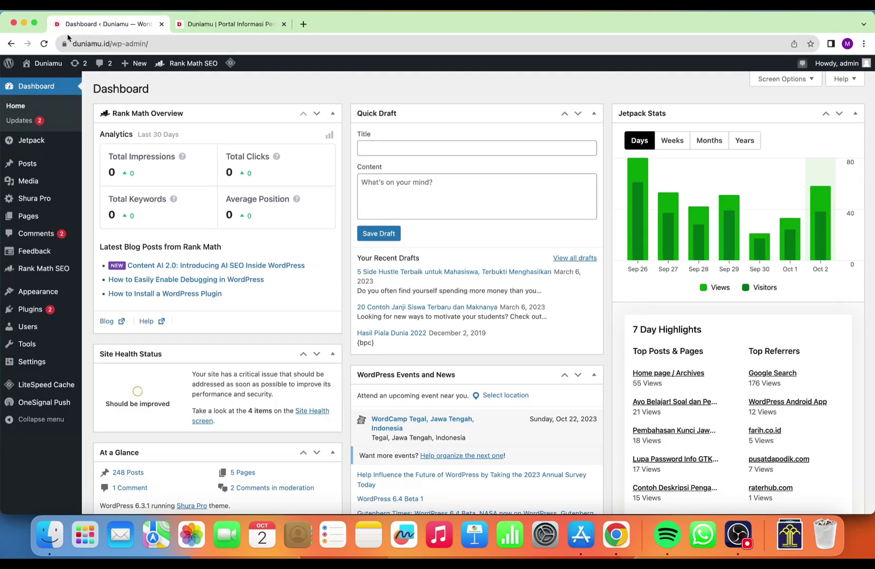
{"action": "mouse_move", "coordinate": [72, 165]}
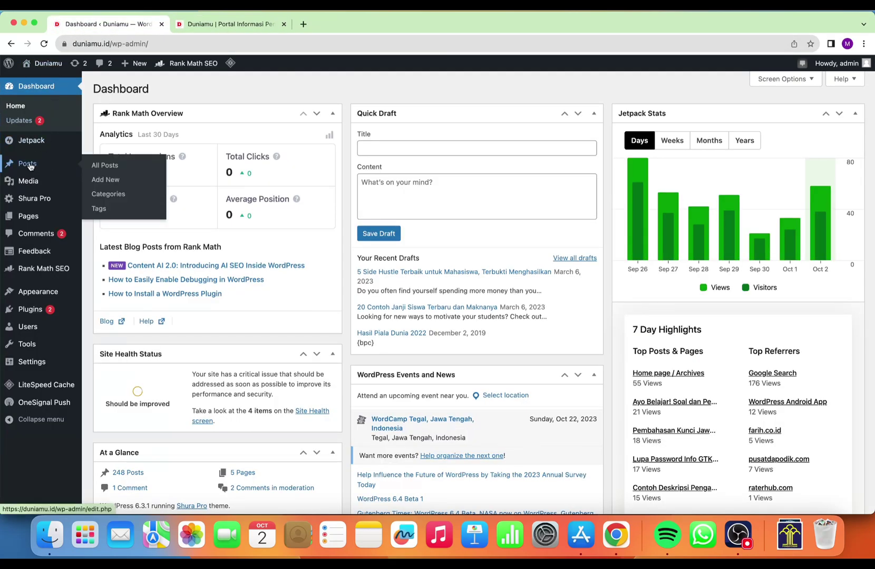
{"action": "left_click", "coordinate": [130, 197]}
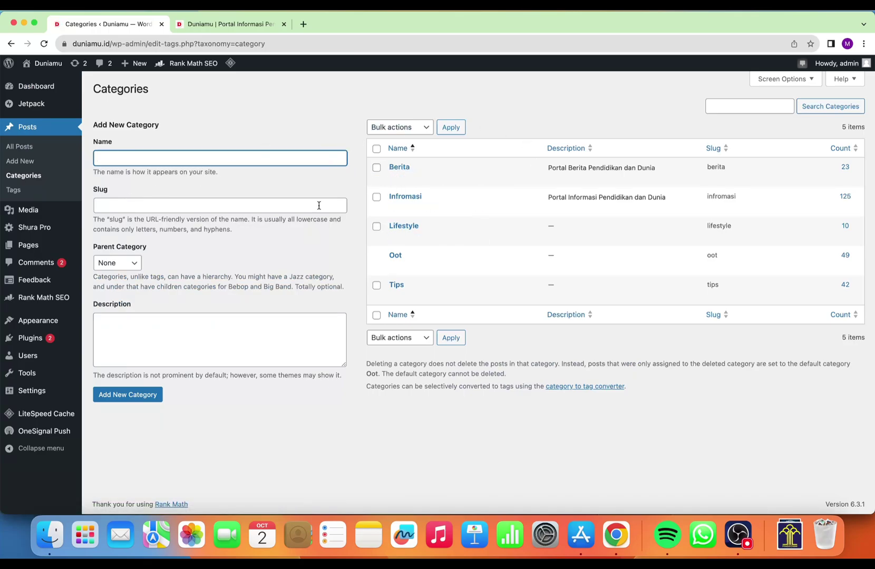
{"action": "left_click", "coordinate": [136, 207]}
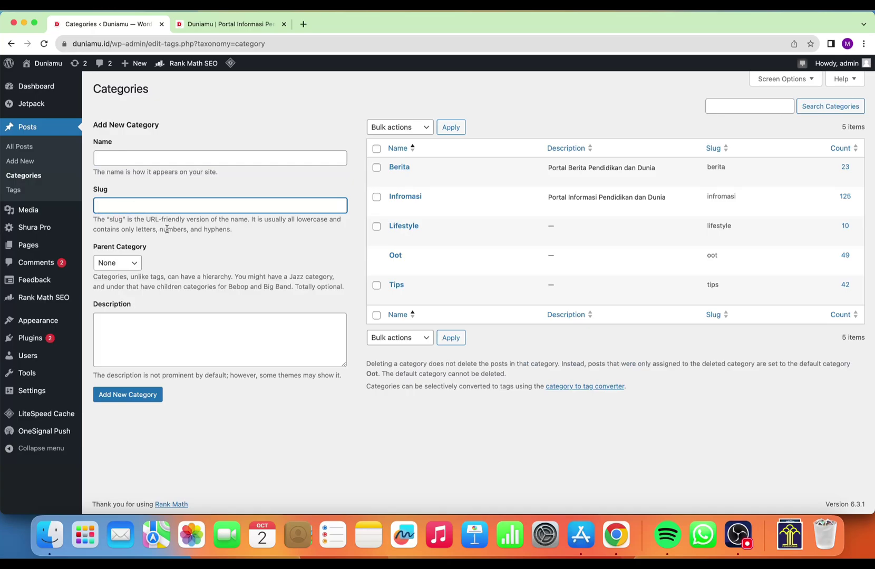
{"action": "left_click", "coordinate": [193, 367]}
{"action": "left_click", "coordinate": [197, 355]}
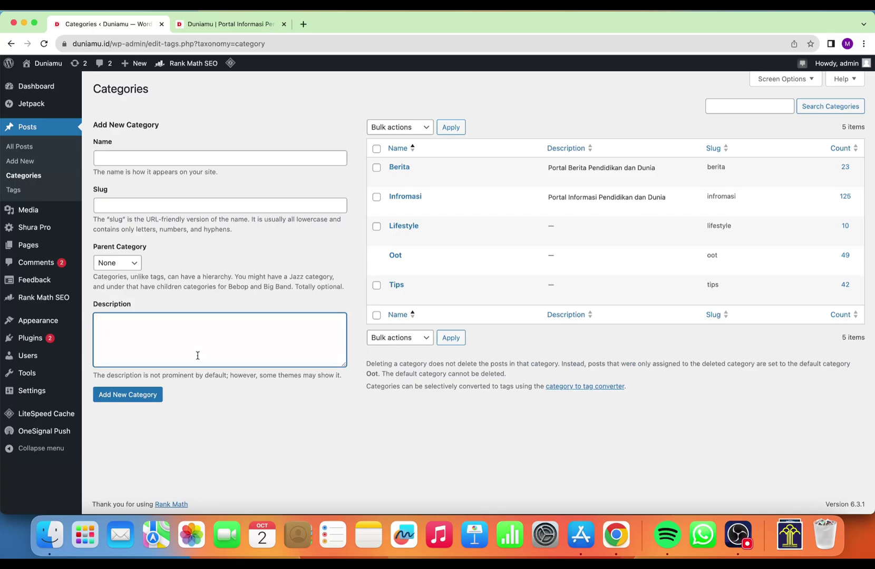
- Look over the live Duniamu homepage from the article list down to the footer links
{"action": "mouse_move", "coordinate": [63, 322]}
{"action": "left_click", "coordinate": [227, 24]}
{"action": "scroll", "coordinate": [493, 235], "scroll_direction": "down", "scroll_amount": 20}
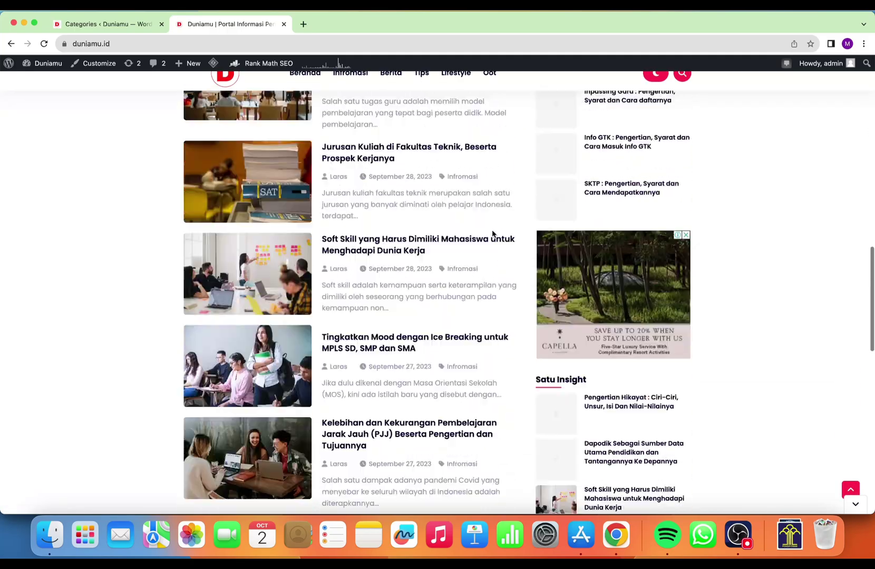
{"action": "scroll", "coordinate": [493, 231], "scroll_direction": "up", "scroll_amount": 6}
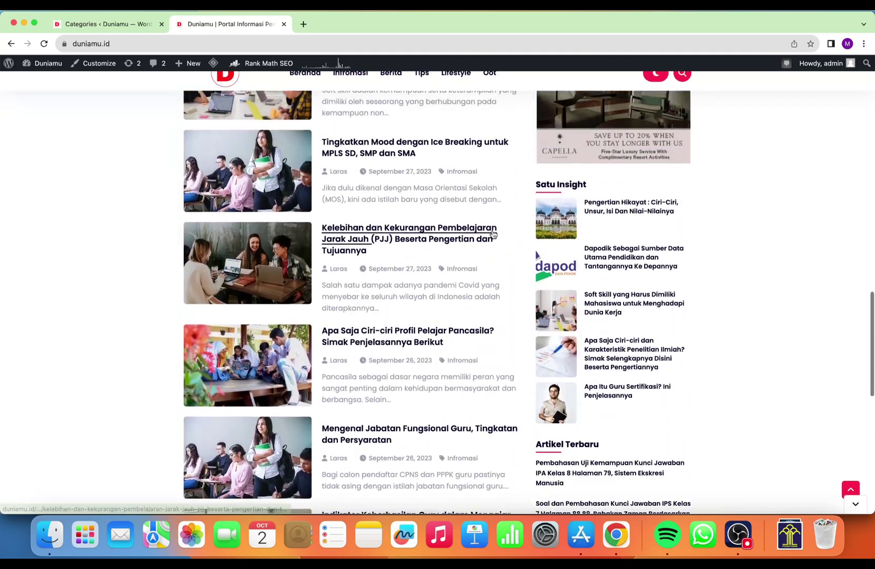
{"action": "scroll", "coordinate": [492, 235], "scroll_direction": "down", "scroll_amount": 9}
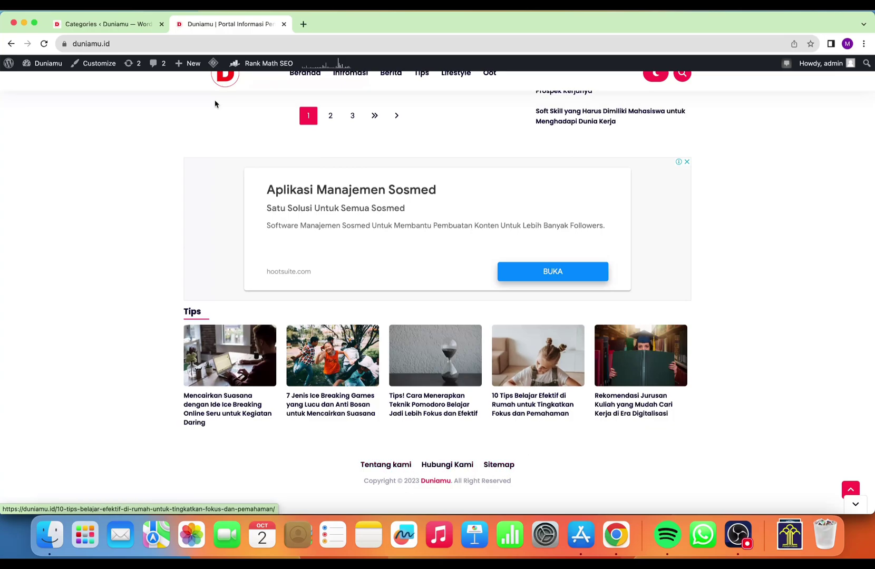
- Return to the WordPress admin and open the list of all site pages
{"action": "left_click", "coordinate": [131, 27]}
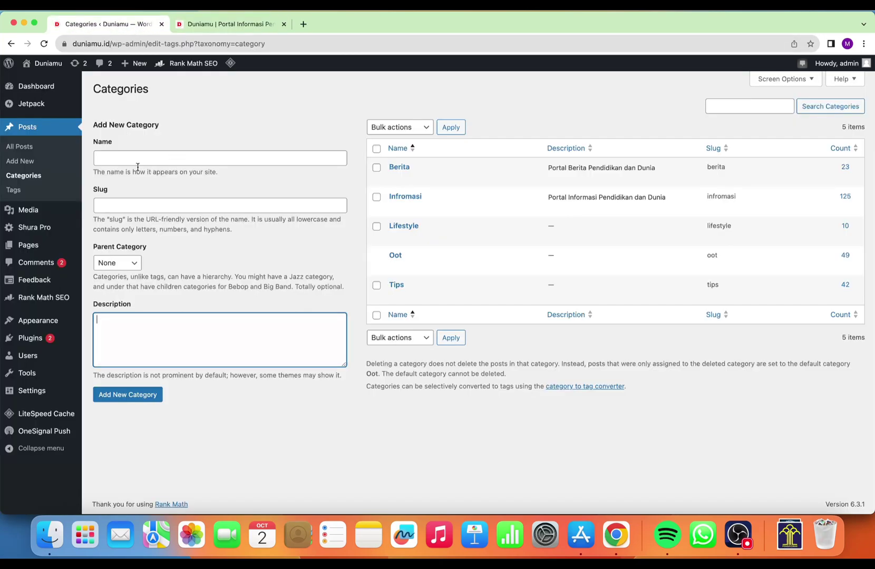
{"action": "mouse_move", "coordinate": [37, 247]}
{"action": "left_click", "coordinate": [117, 252]}
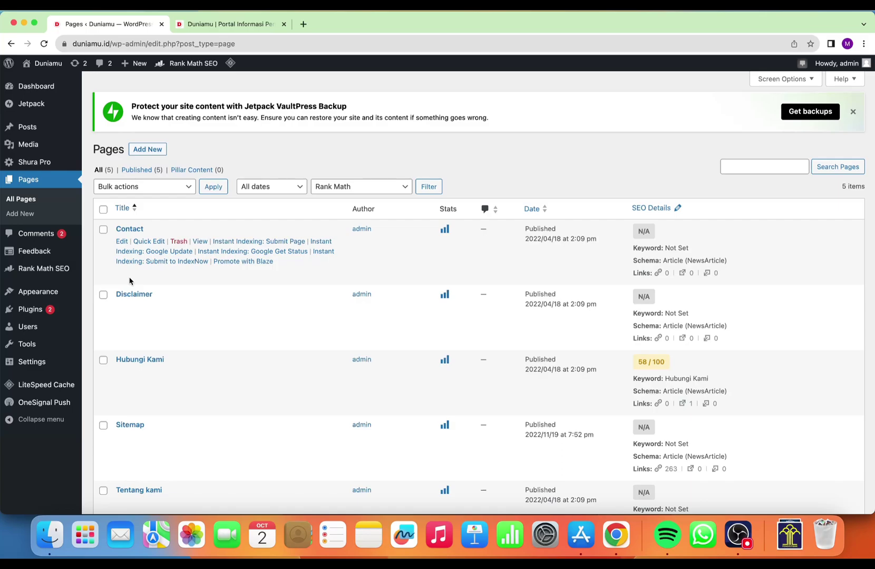
- Open the theme customizer's menu settings for the Duniamu site
{"action": "mouse_move", "coordinate": [54, 297]}
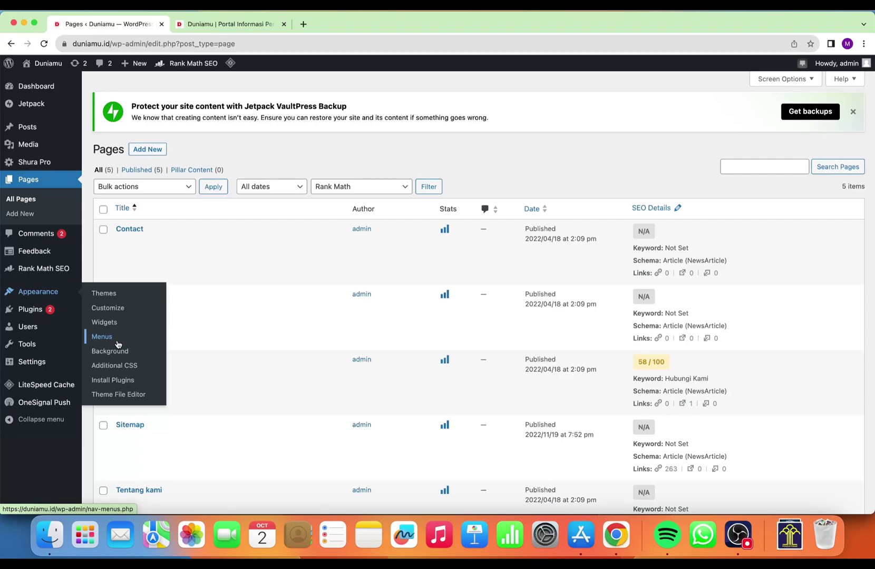
{"action": "left_click", "coordinate": [120, 311]}
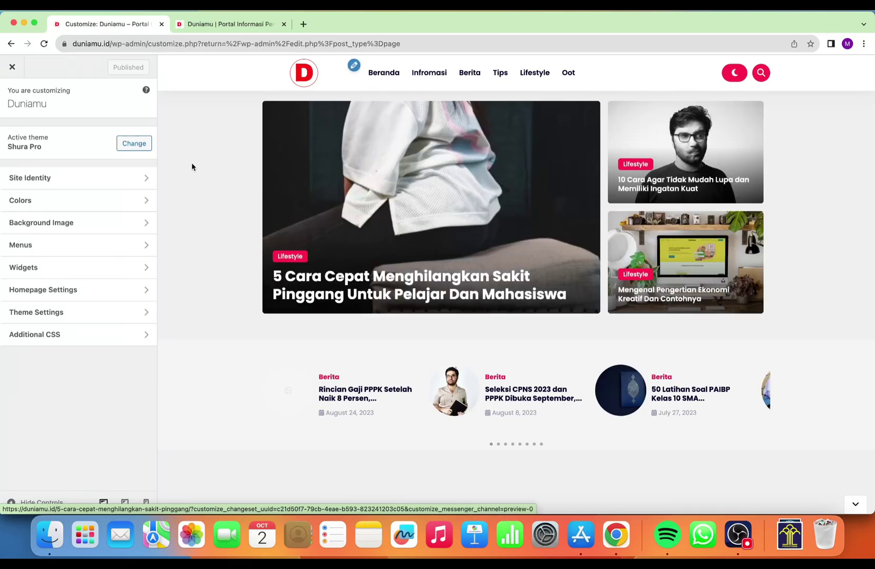
{"action": "left_click", "coordinate": [129, 254]}
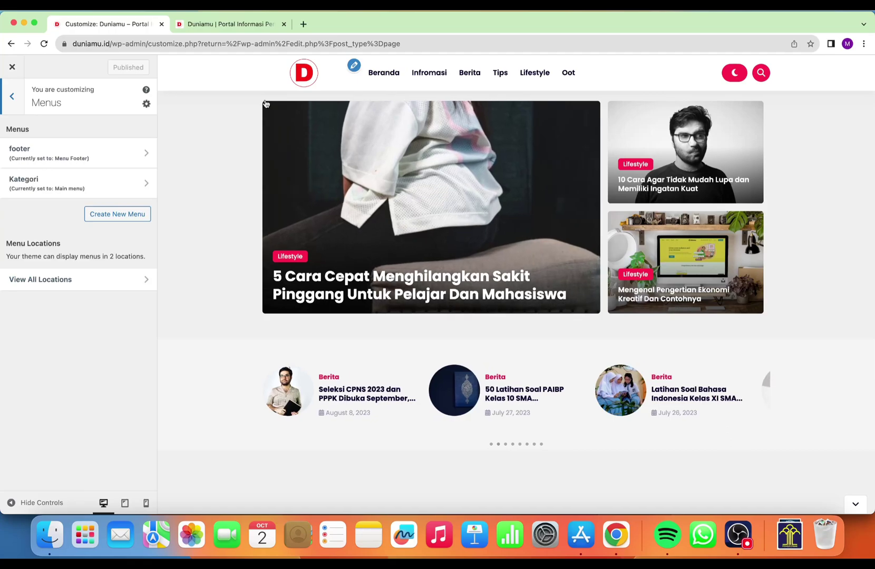
{"action": "scroll", "coordinate": [245, 200], "scroll_direction": "down", "scroll_amount": 1}
{"action": "scroll", "coordinate": [245, 199], "scroll_direction": "down", "scroll_amount": 3}
{"action": "scroll", "coordinate": [245, 200], "scroll_direction": "up", "scroll_amount": 4}
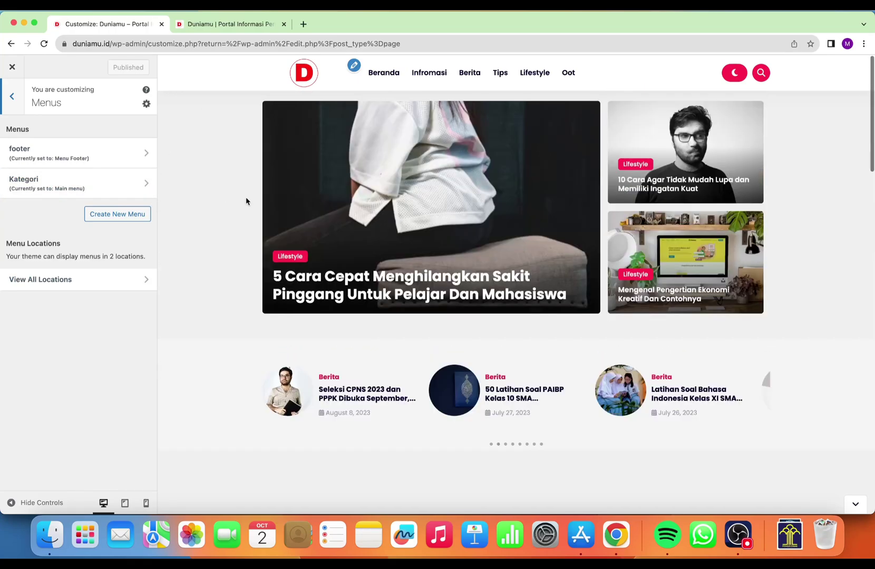
- Create a new menu named "navigasi menu" and assign it to the Main menu location
{"action": "left_click", "coordinate": [118, 214]}
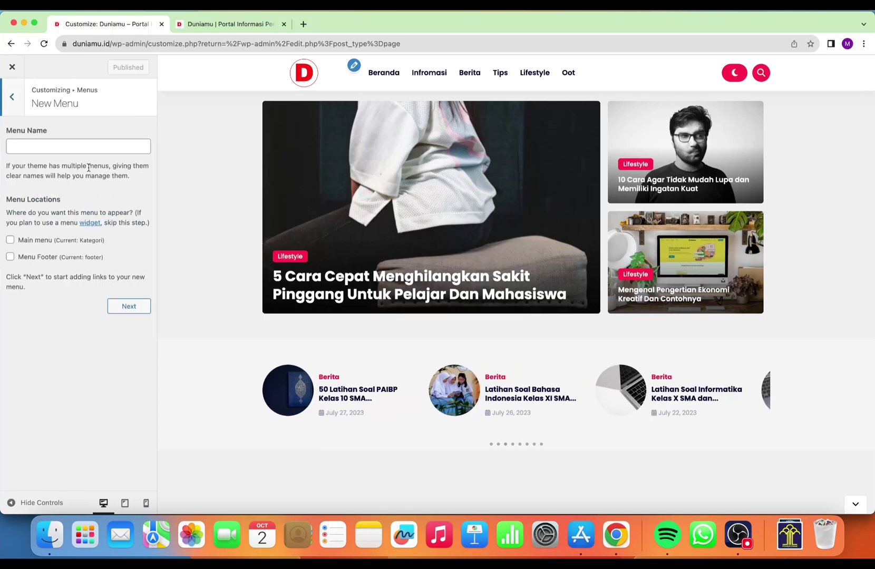
{"action": "left_click", "coordinate": [94, 150]}
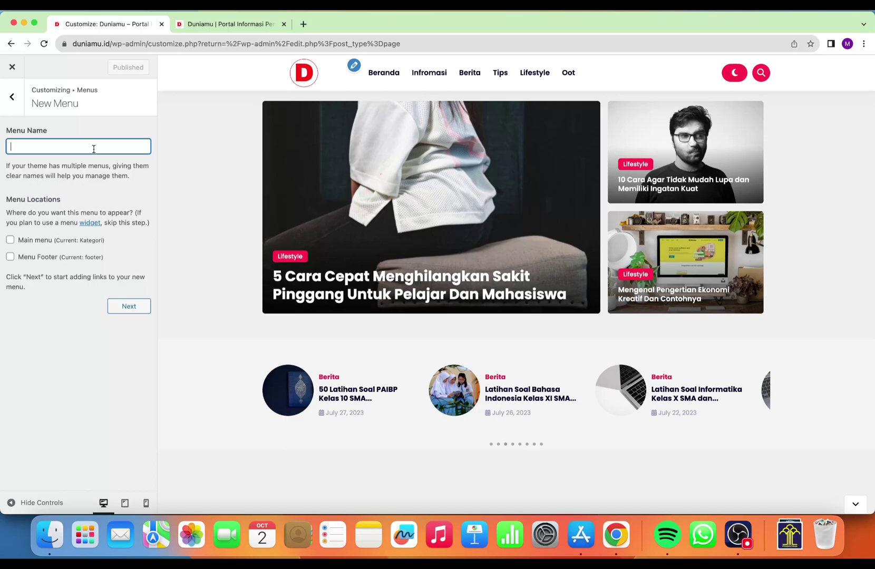
{"action": "type", "text": "nav"}
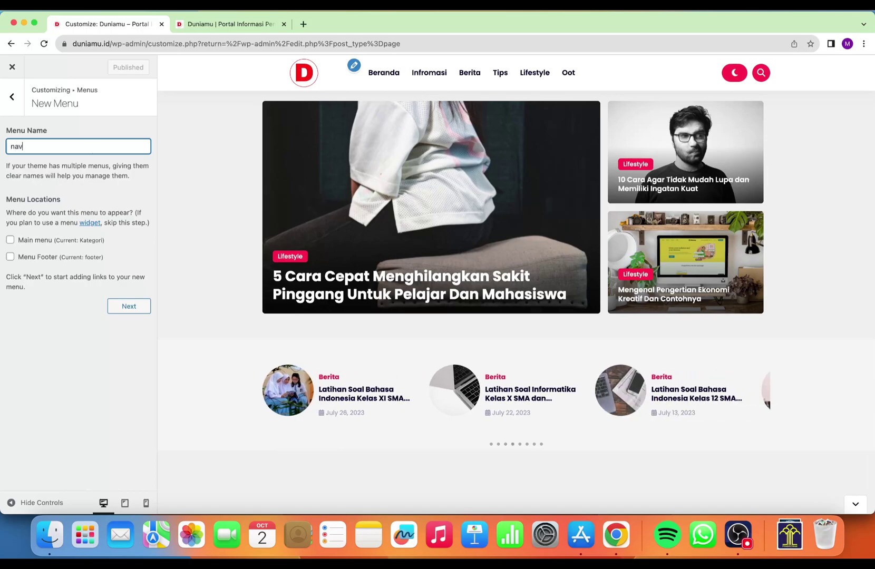
{"action": "type", "text": "igasi menu"}
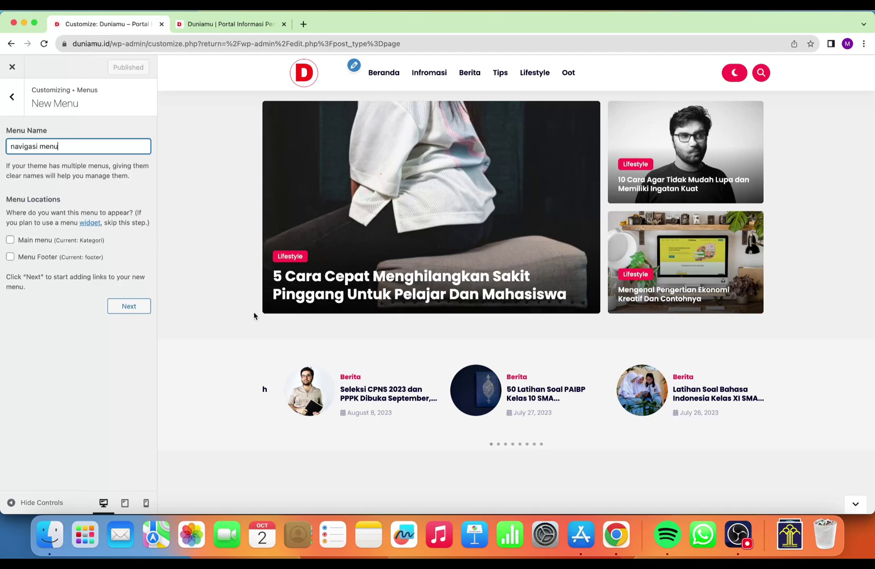
{"action": "left_click", "coordinate": [14, 240]}
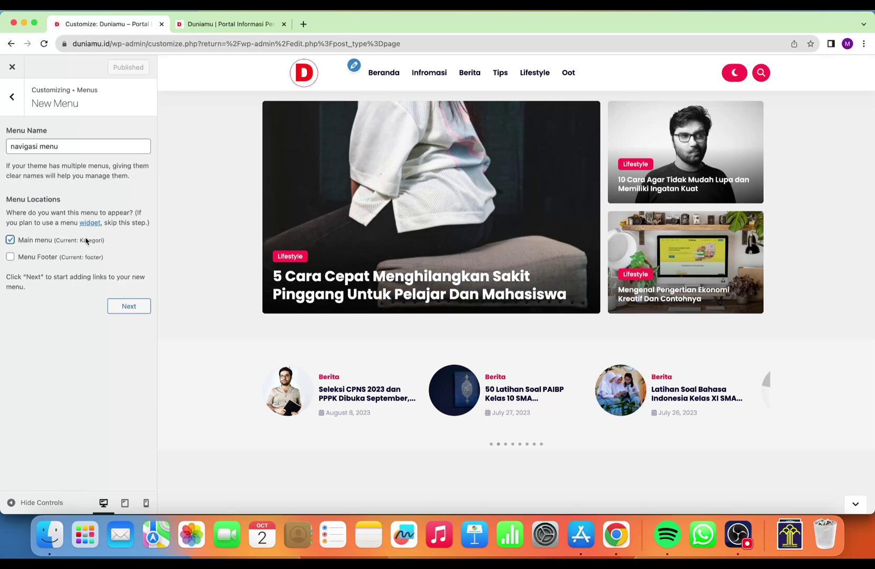
{"action": "left_click", "coordinate": [134, 309]}
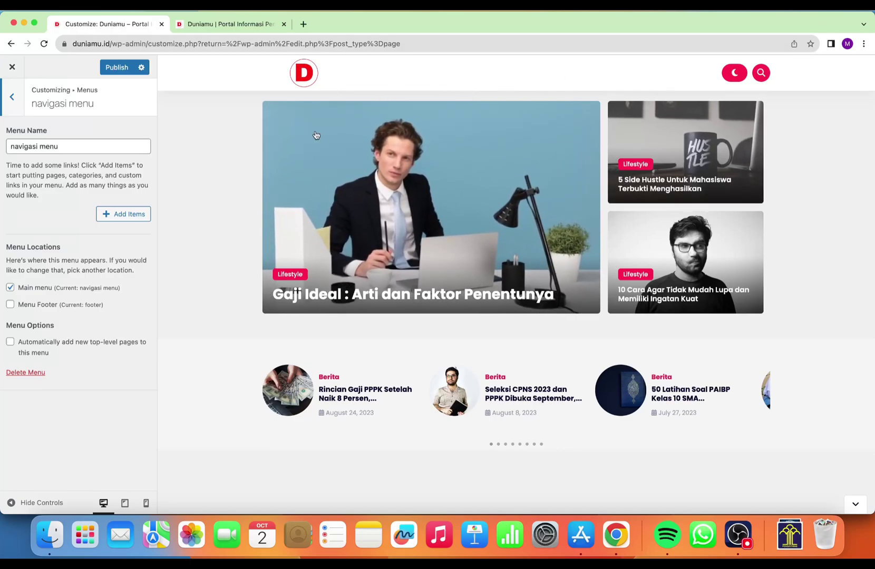
- Add the Tentang kami and Hubungi Kami pages to the new navigation menu
{"action": "left_click", "coordinate": [118, 215]}
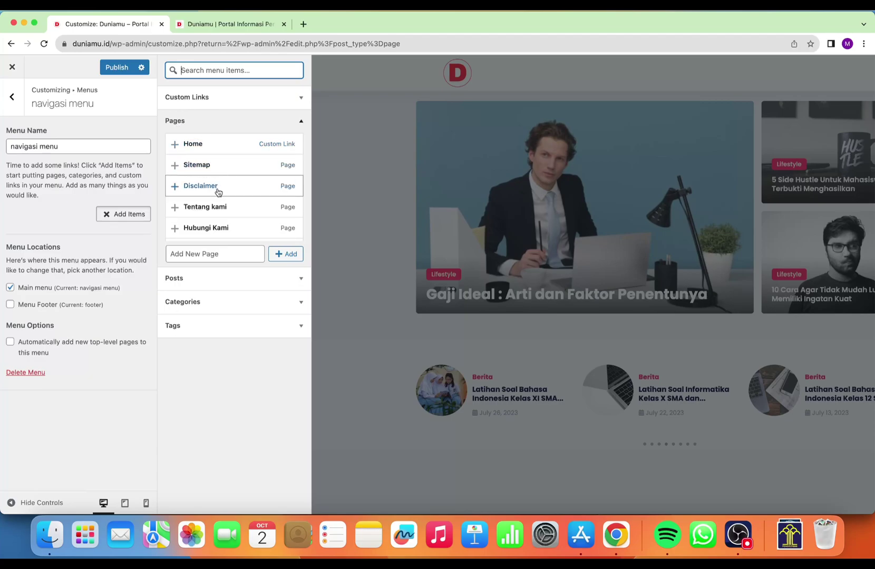
{"action": "left_click", "coordinate": [211, 209]}
{"action": "left_click", "coordinate": [209, 228]}
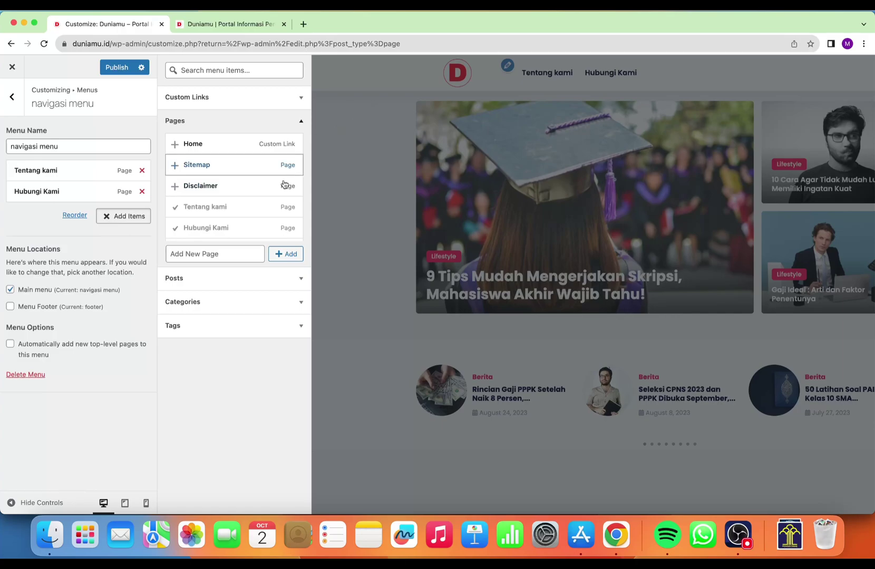
- Add the Infromasi, Tips, Berita and Lifestyle categories to the navigation menu
{"action": "left_click", "coordinate": [195, 303]}
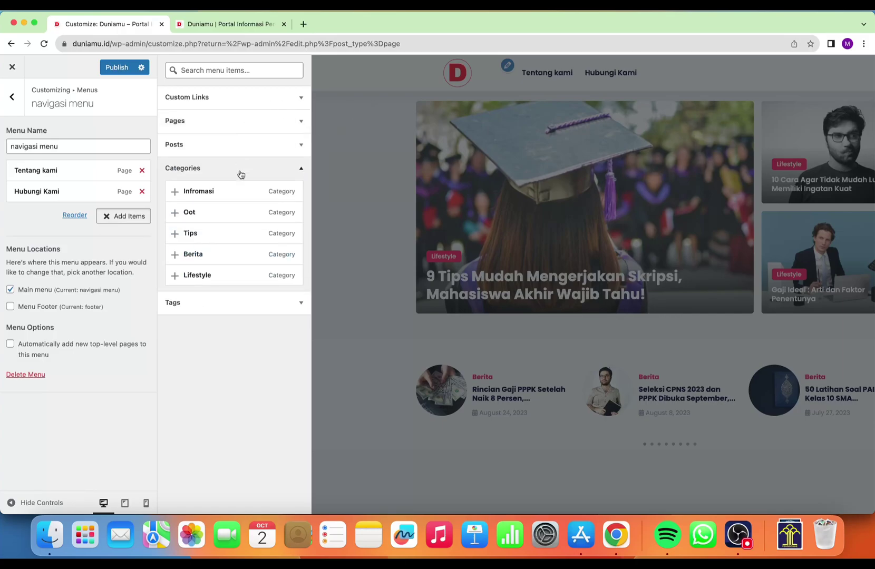
{"action": "left_click", "coordinate": [230, 195]}
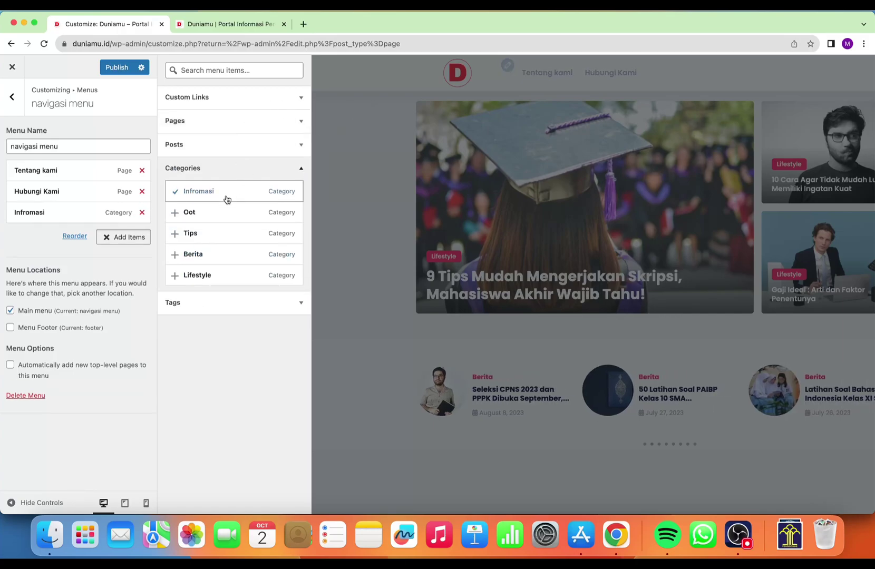
{"action": "left_click", "coordinate": [209, 232]}
{"action": "left_click", "coordinate": [208, 256]}
{"action": "left_click", "coordinate": [209, 272]}
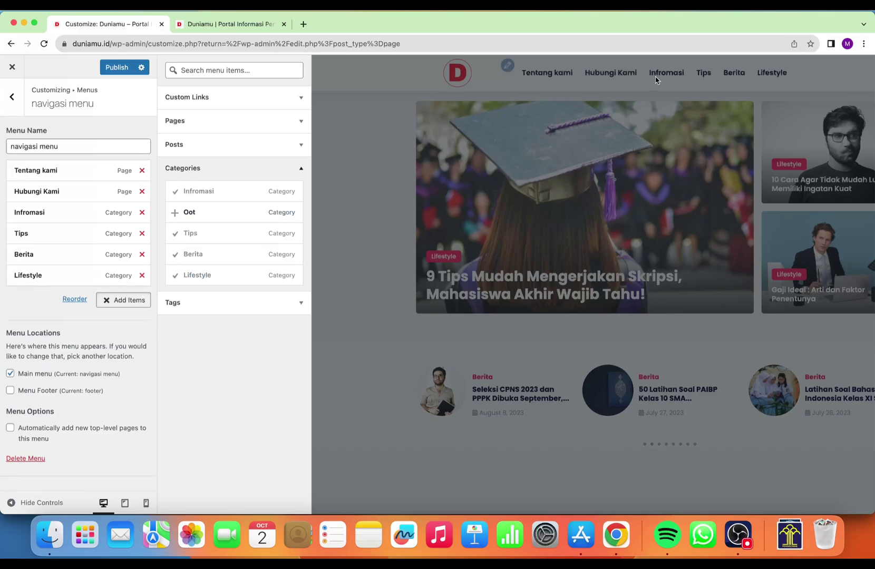
{"action": "left_click", "coordinate": [653, 75]}
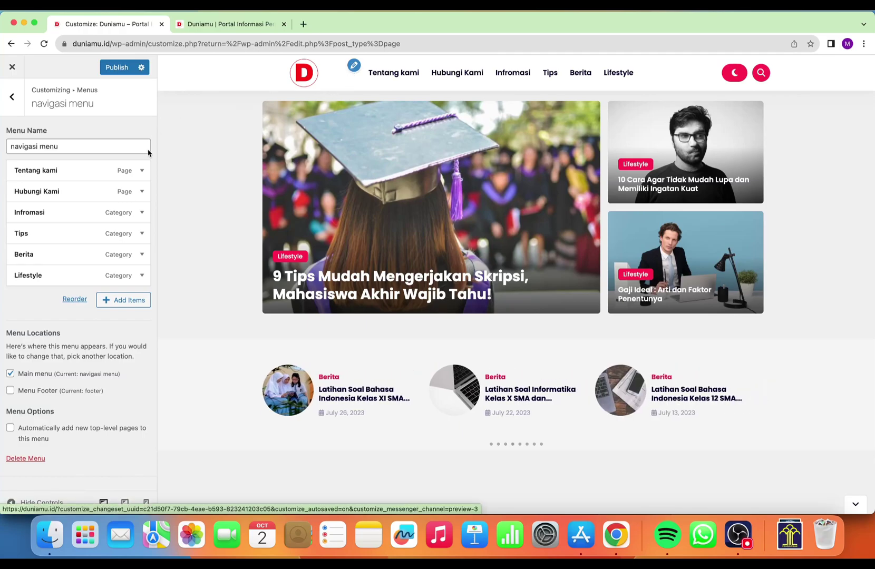
{"action": "left_click", "coordinate": [125, 300]}
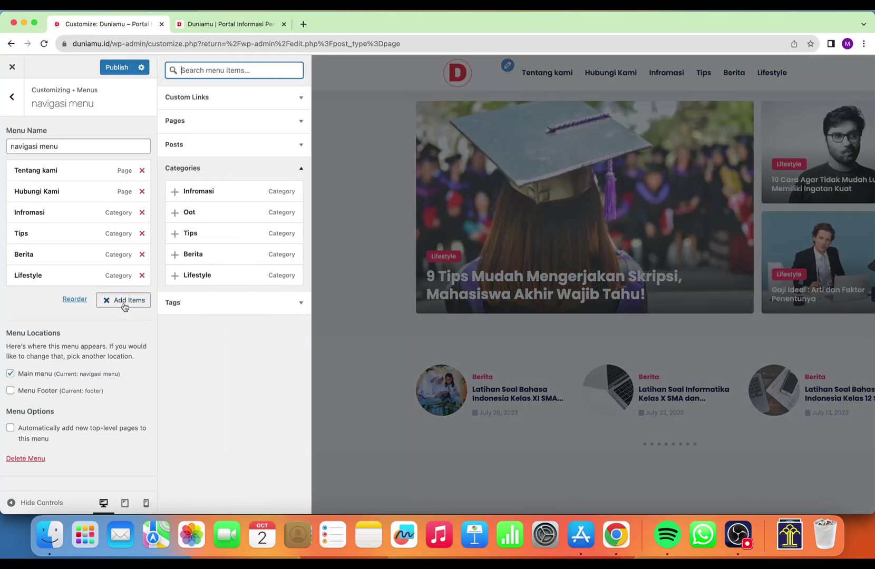
{"action": "left_click", "coordinate": [224, 98]}
{"action": "left_click", "coordinate": [234, 117]}
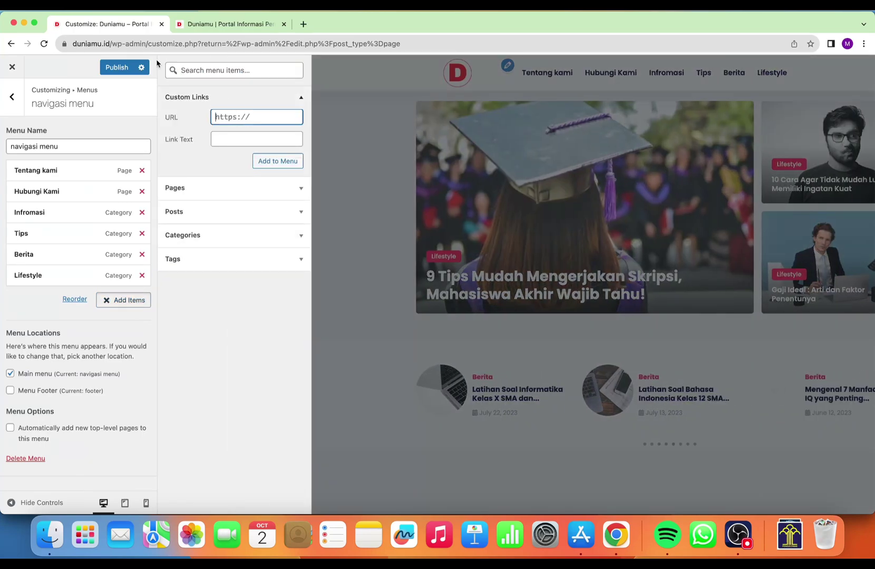
{"action": "left_click", "coordinate": [111, 43]}
{"action": "left_click_drag", "start_coordinate": [108, 43], "coordinate": [70, 39]}
{"action": "key", "text": "super+c"}
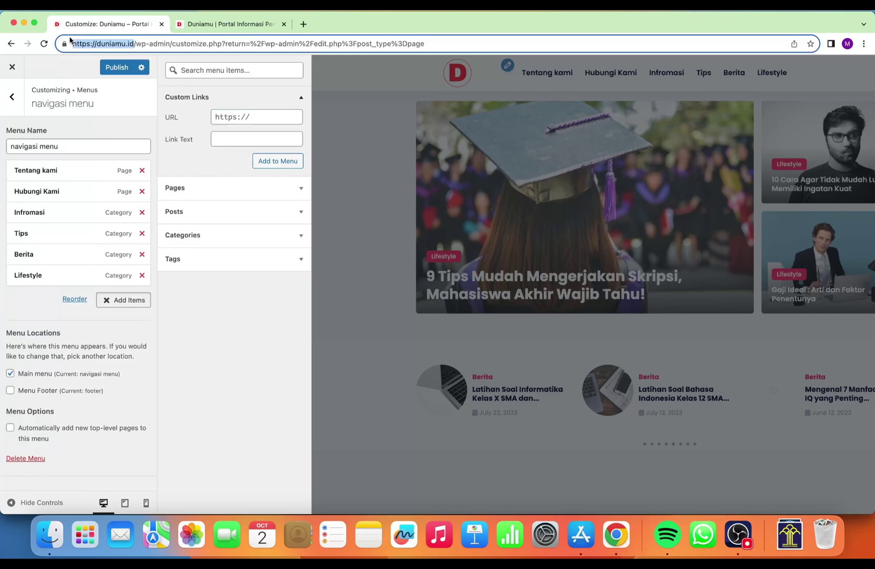
{"action": "left_click", "coordinate": [283, 119]}
{"action": "key", "text": "super+v"}
{"action": "left_click", "coordinate": [295, 138]}
{"action": "type", "text": "Bera"}
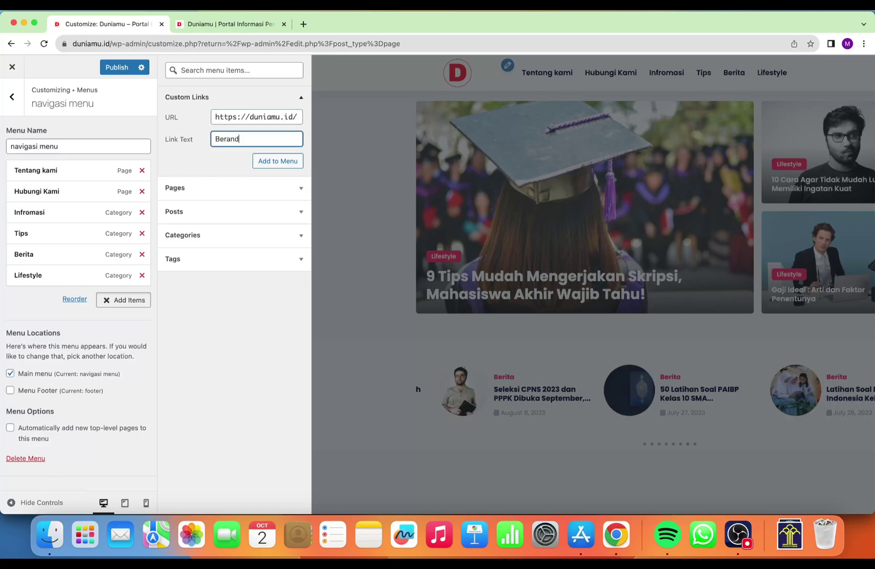
{"action": "left_click", "coordinate": [277, 161]}
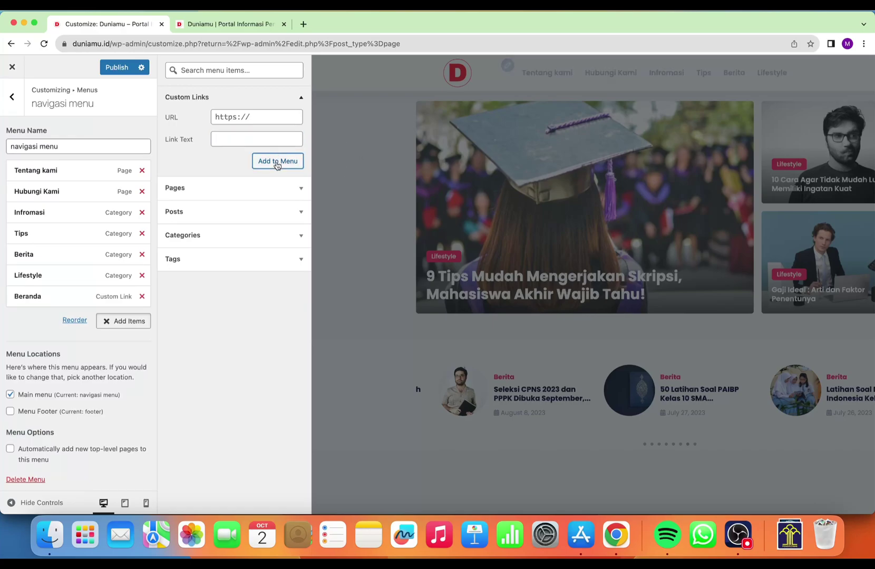
{"action": "left_click", "coordinate": [122, 320]}
{"action": "left_click_drag", "start_coordinate": [65, 297], "coordinate": [57, 157]}
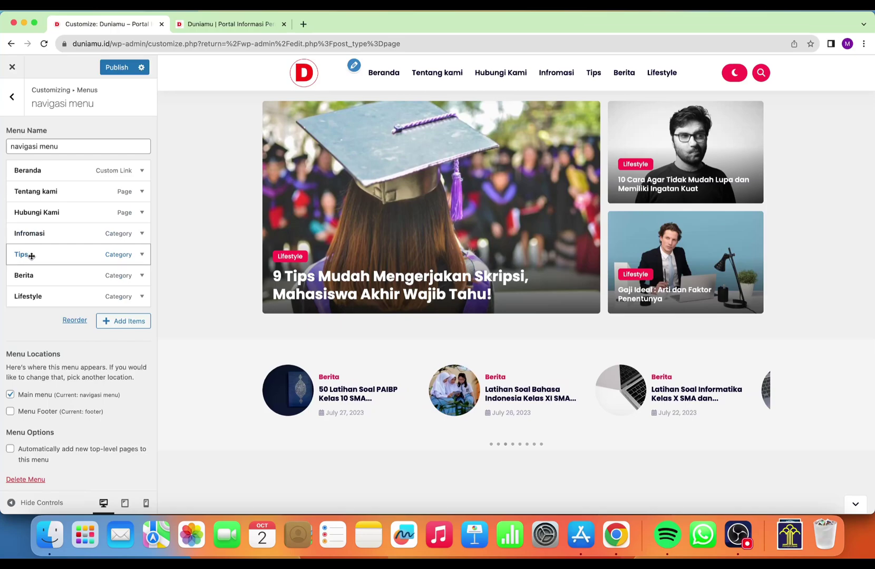
- Add the Oot category to the navigation menu
{"action": "left_click", "coordinate": [126, 321]}
{"action": "left_click", "coordinate": [263, 230]}
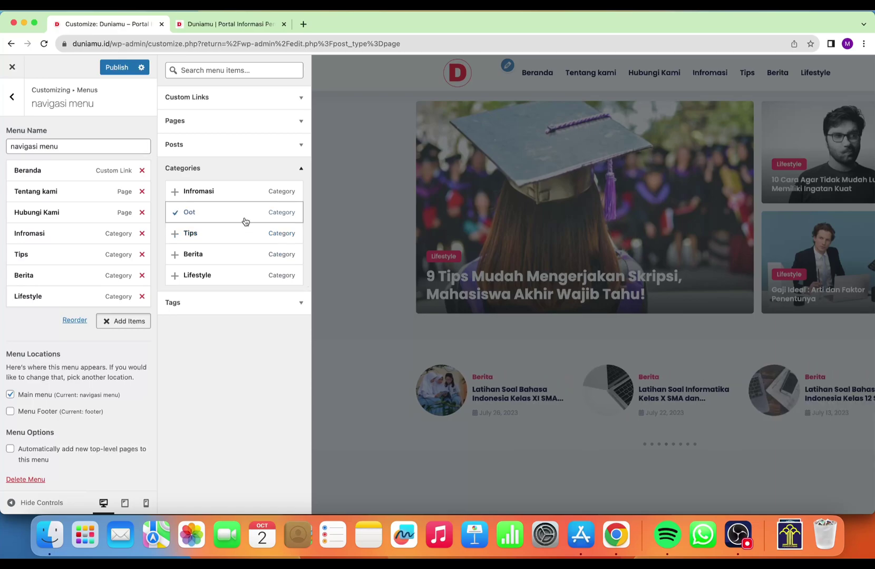
{"action": "left_click", "coordinate": [244, 216]}
{"action": "left_click", "coordinate": [19, 346]}
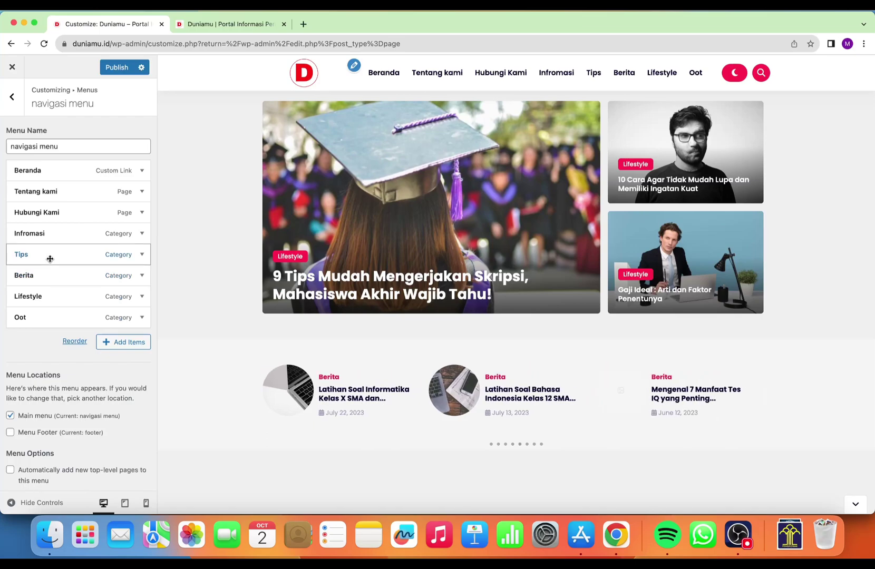
- Move Oot directly below Infromasi and nest Tips, Berita and Lifestyle under it as submenu items
{"action": "left_click_drag", "start_coordinate": [38, 314], "coordinate": [41, 291]}
{"action": "left_click_drag", "start_coordinate": [32, 316], "coordinate": [47, 314]}
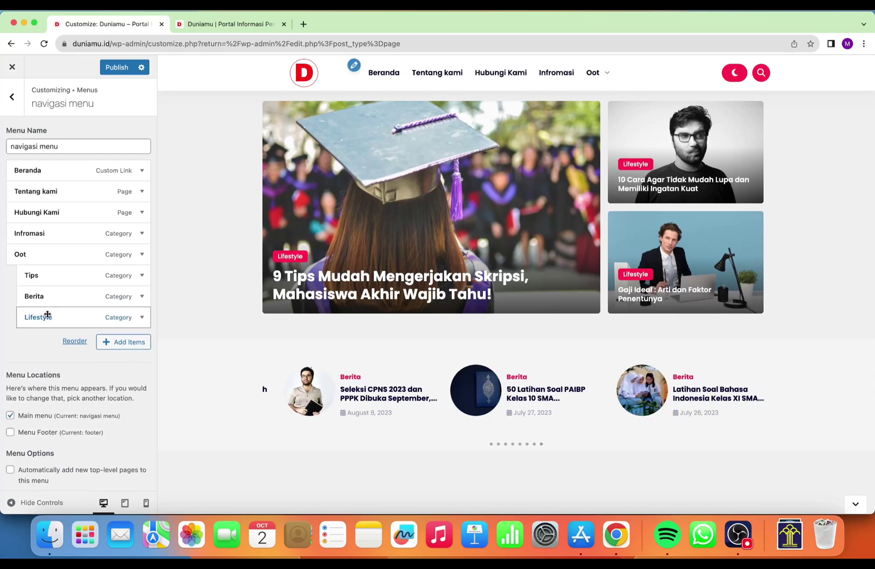
{"action": "mouse_move", "coordinate": [606, 76]}
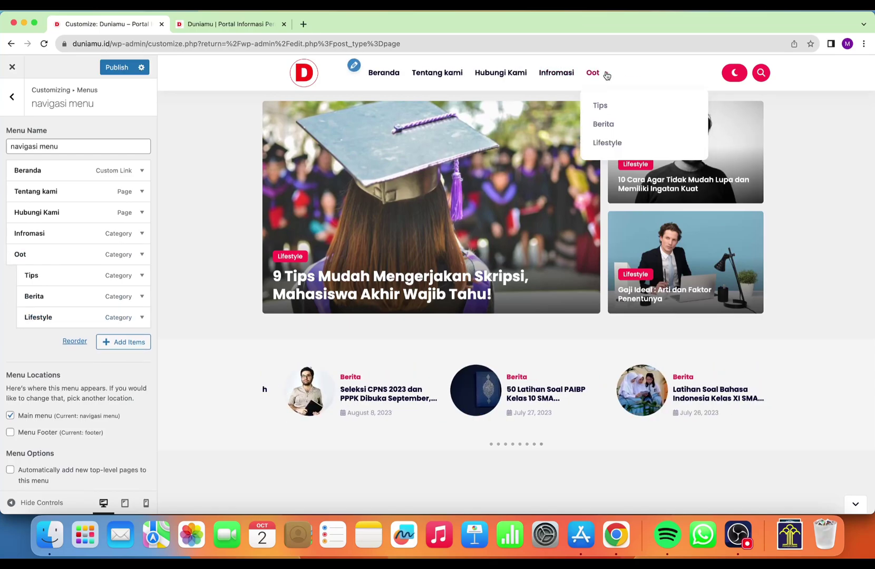